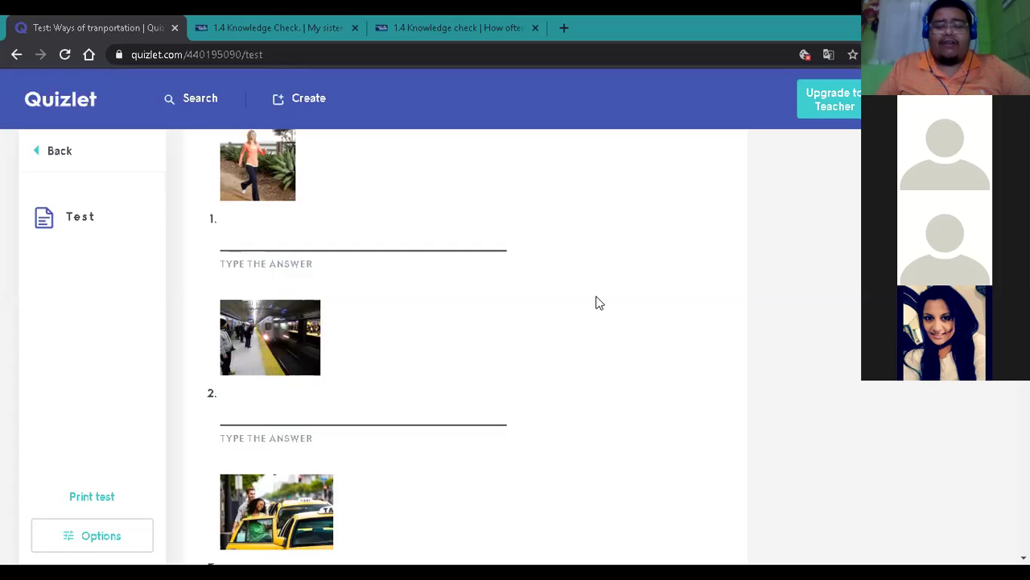
Answer the first written question, with the picture of the woman on foot, with "walk"
click(553, 241)
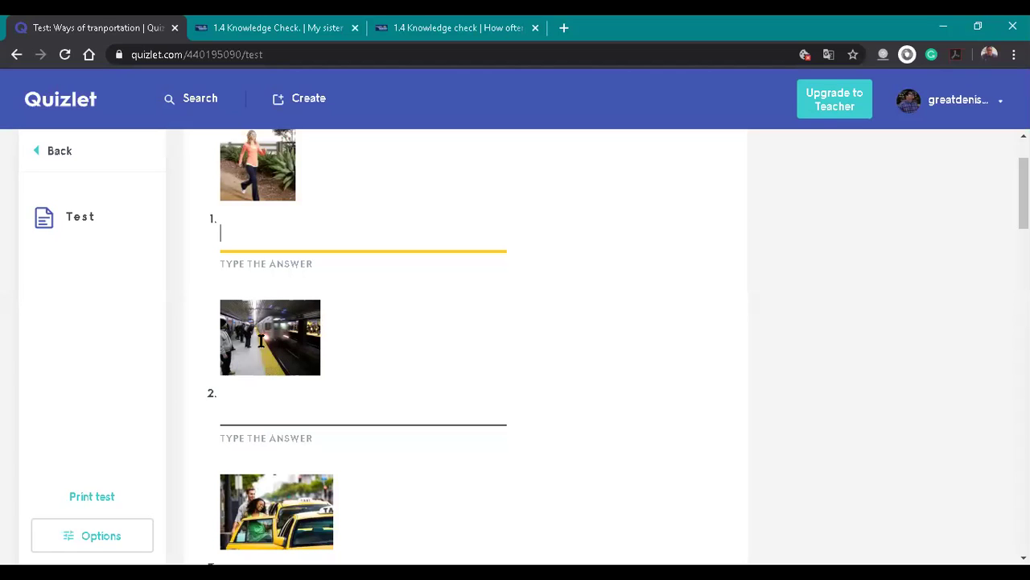
scroll(243, 324, up, 2)
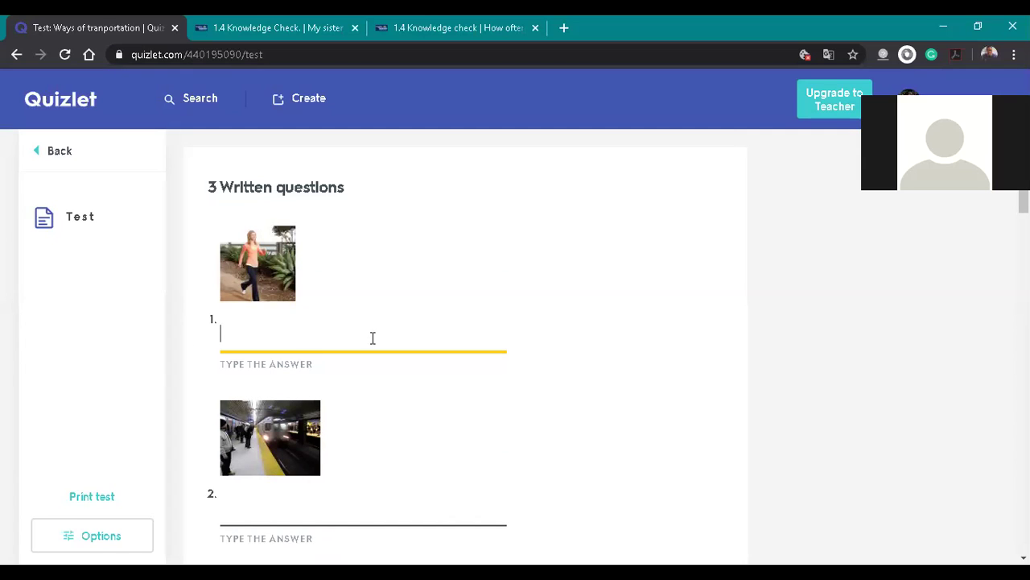
text(walk)
Answer the second written question, with the underground station picture, with "take the subway"
click(359, 512)
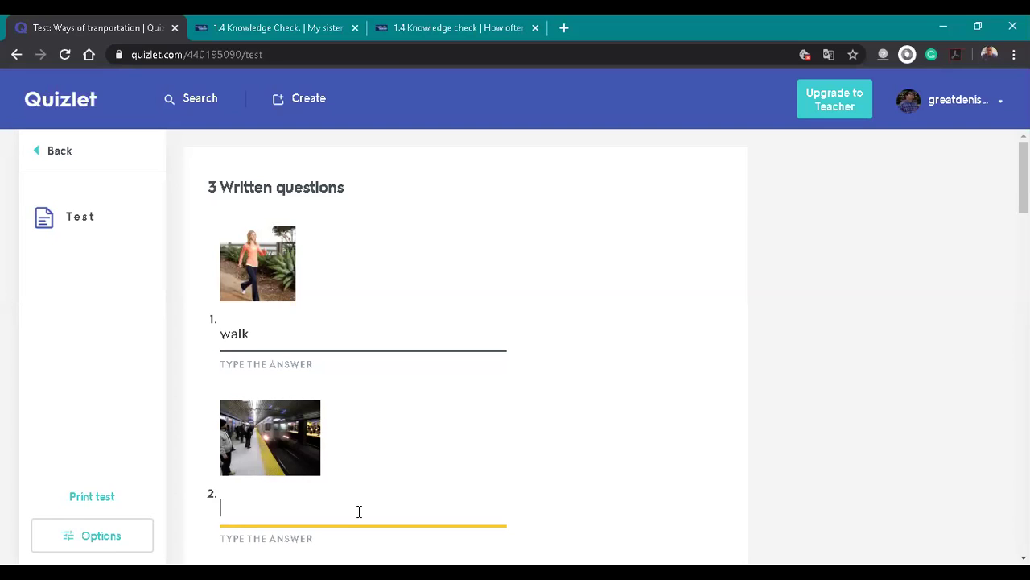
click(279, 506)
click(288, 515)
click(289, 514)
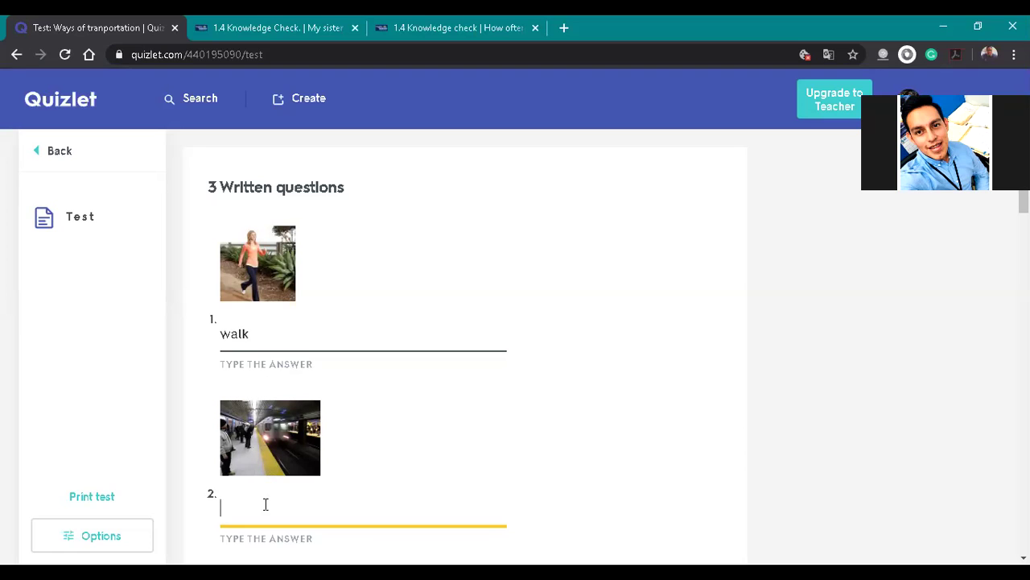
text(take the subway)
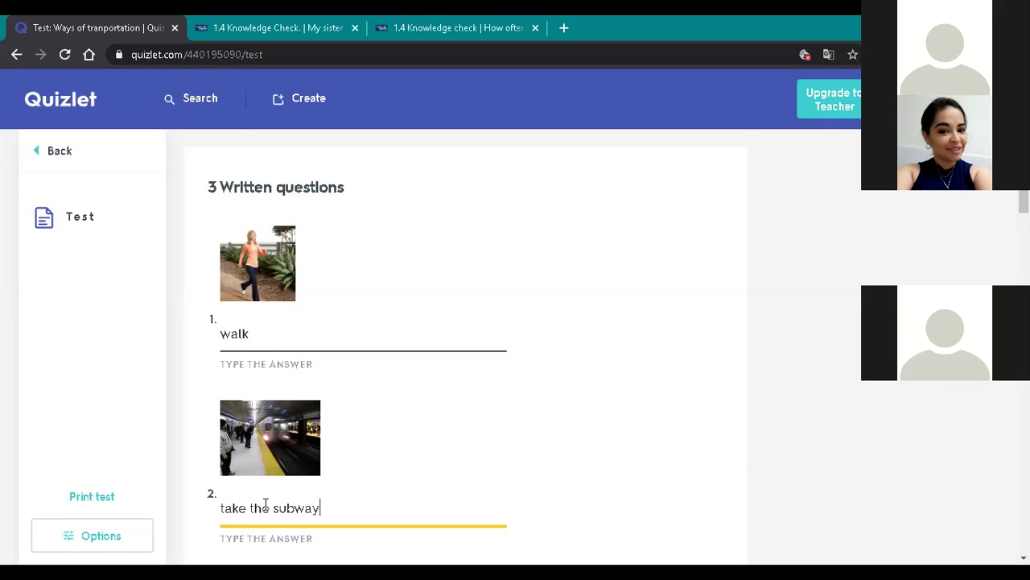
Answer the third written question, with the yellow cab picture, with "take a taxi"
click(550, 346)
scroll(550, 347, down, 1)
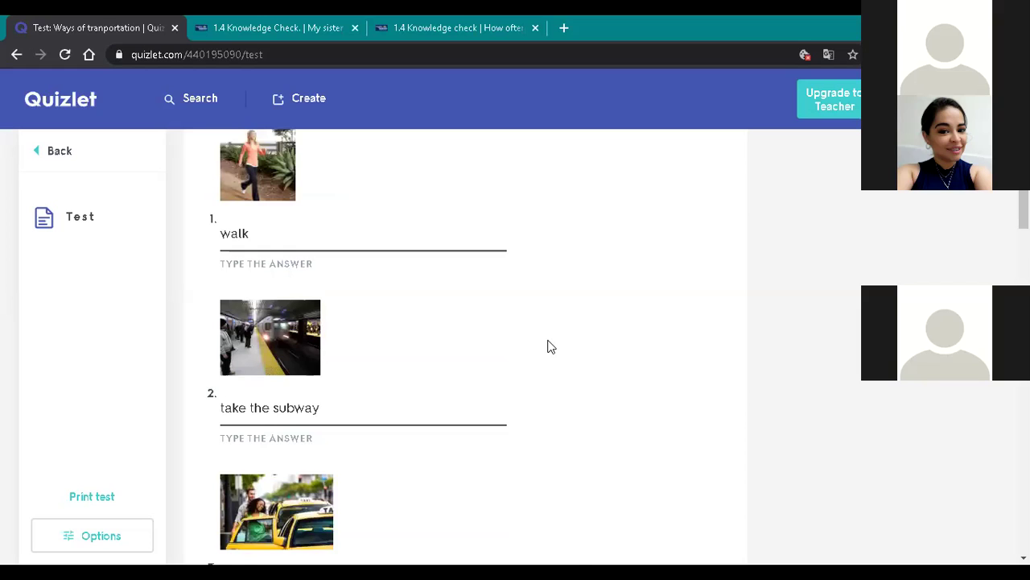
scroll(551, 346, down, 2)
scroll(550, 346, down, 1)
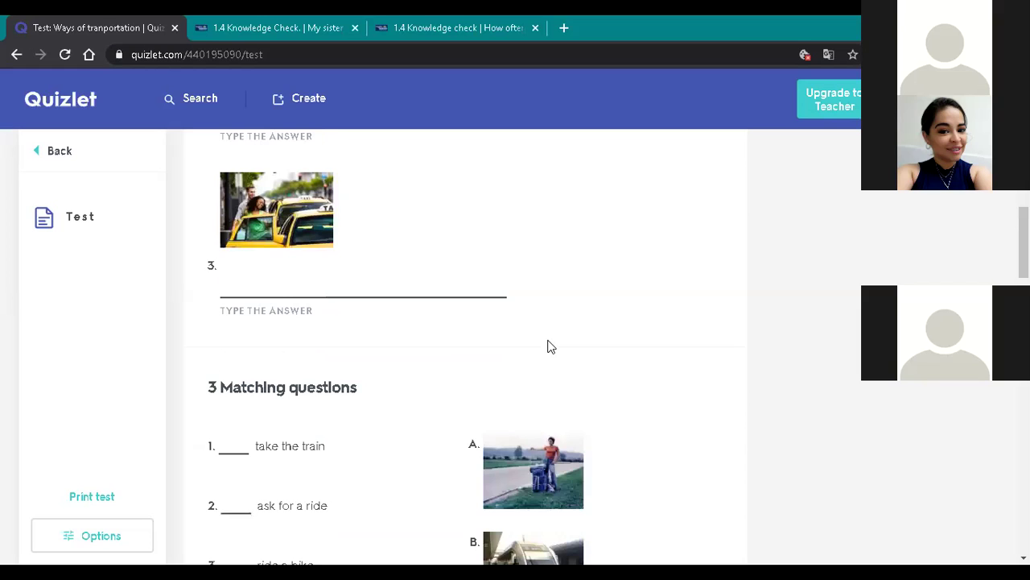
click(376, 281)
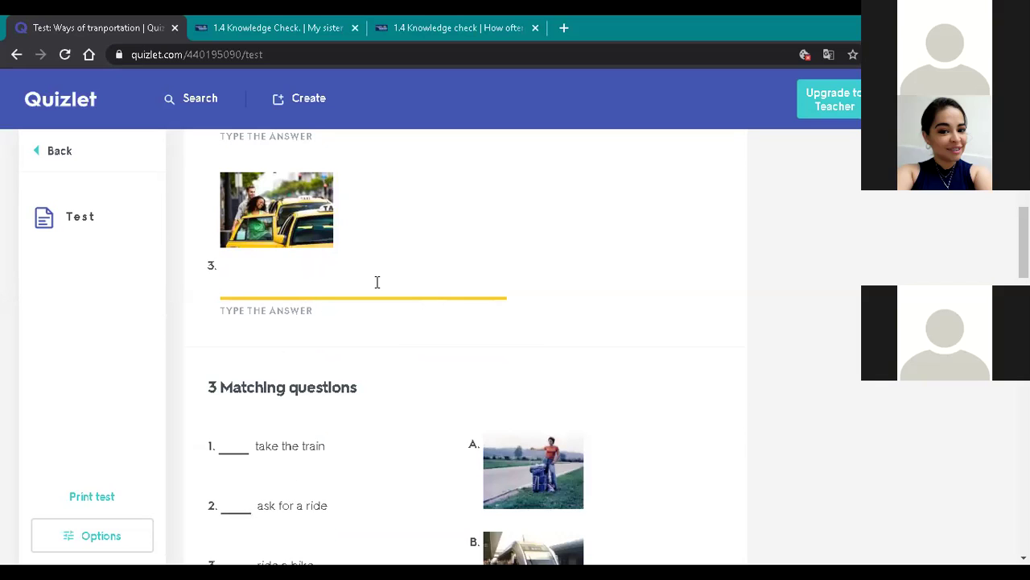
text(take a taxi)
In the matching questions, match "take the train" with picture B
scroll(633, 304, down, 3)
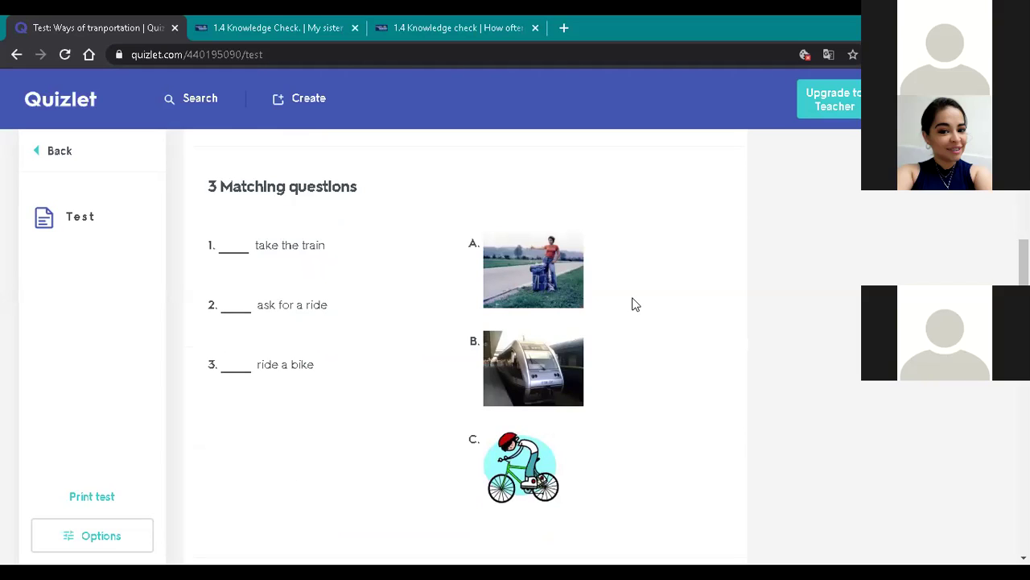
click(561, 376)
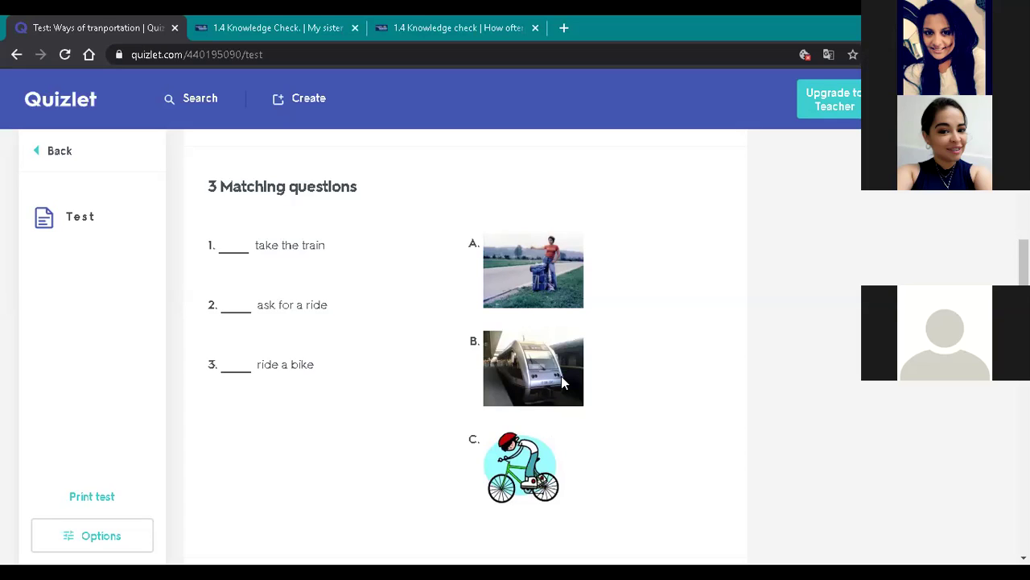
click(236, 239)
text(b)
key(Tab)
click(235, 239)
key(BackSpace)
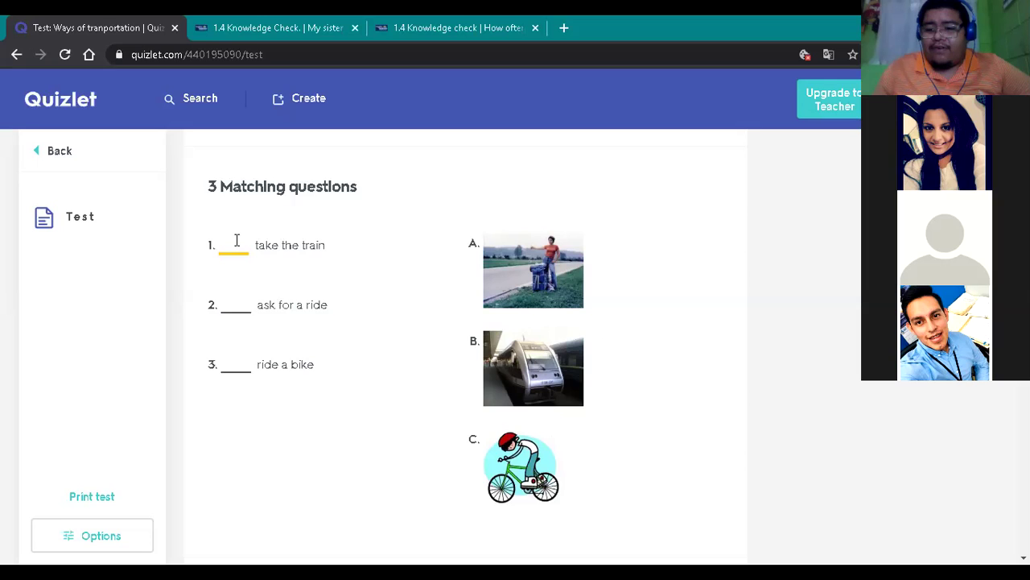
text(b)
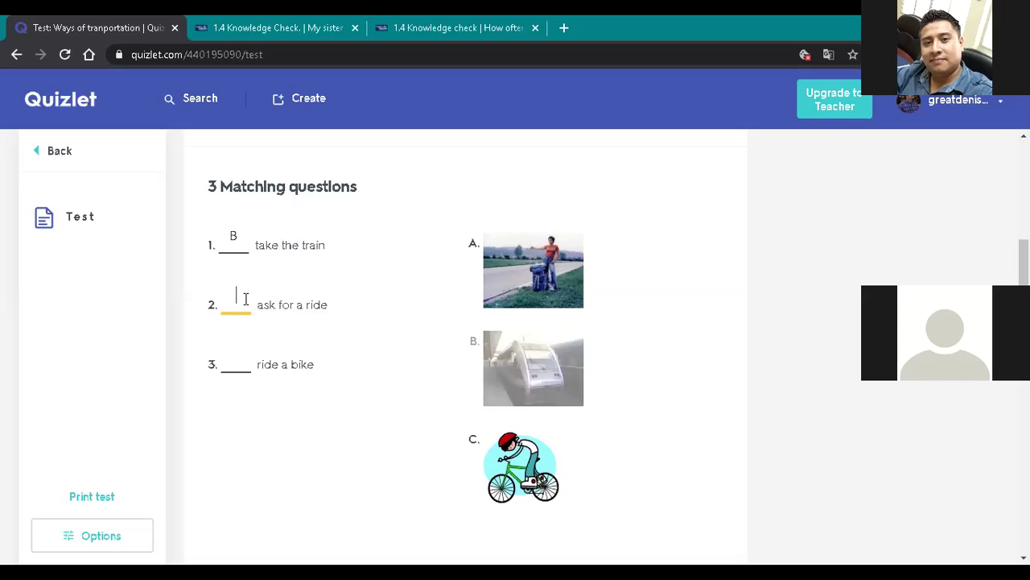
Match "ask for a ride" with picture A and "ride a bike" with picture C
text(A)
key(Tab)
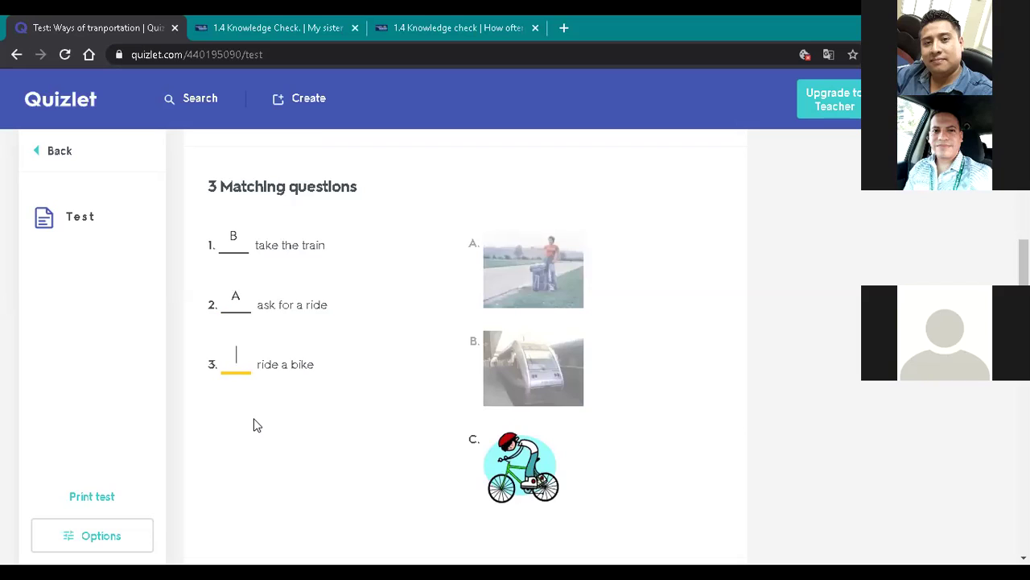
text(C)
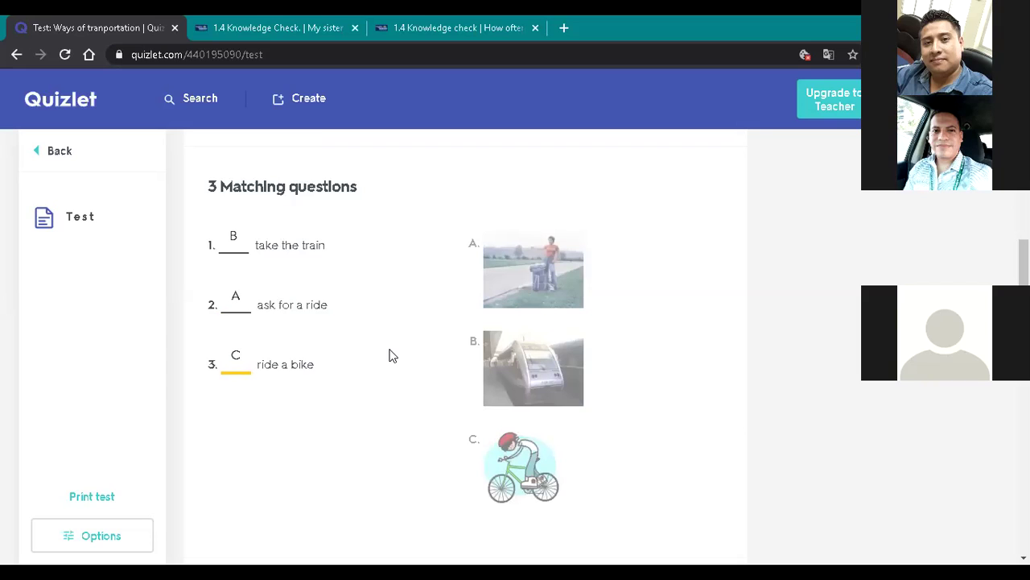
Choose "take a minibus" for the white van picture in the first multiple choice question
scroll(392, 355, down, 5)
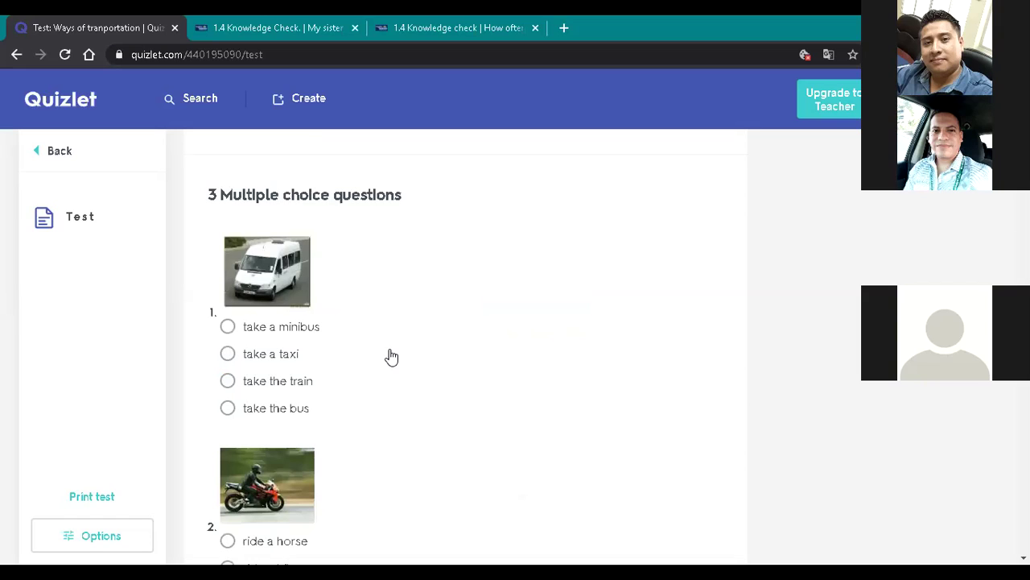
scroll(392, 357, down, 1)
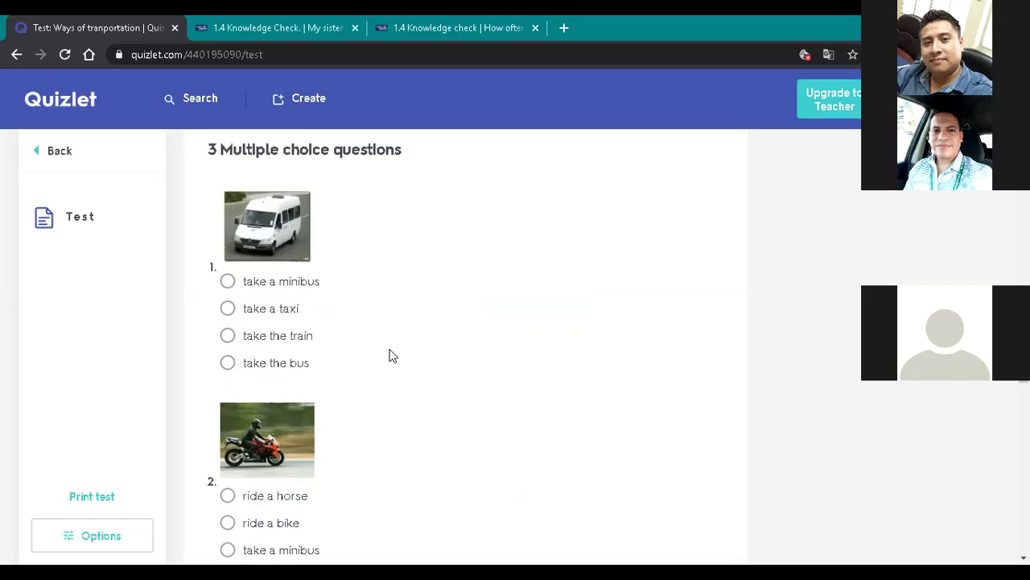
scroll(392, 357, down, 1)
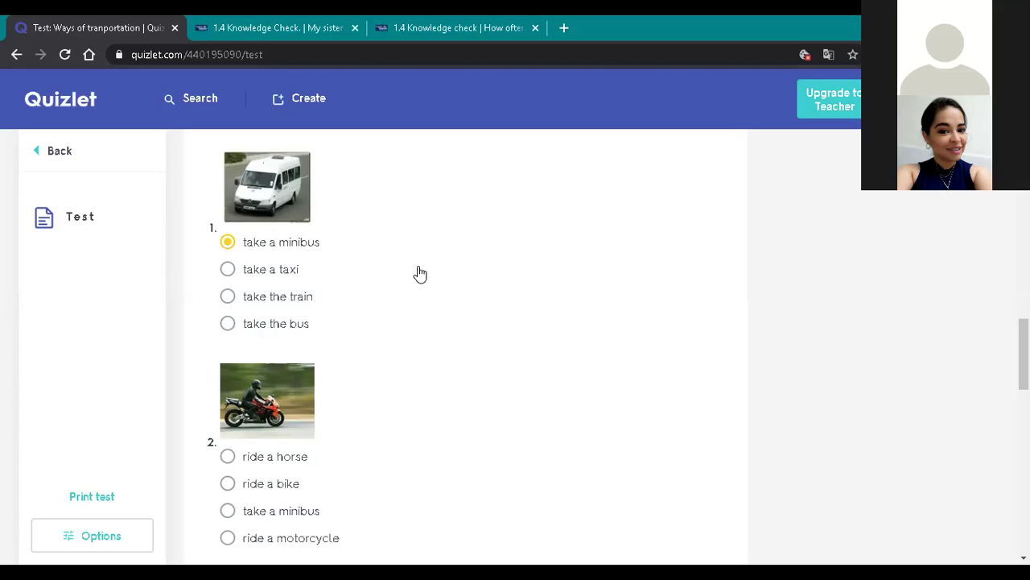
click(421, 275)
Choose "ride a motorcycle" for the second multiple choice question and "ride a horse" for the third
scroll(590, 311, down, 4)
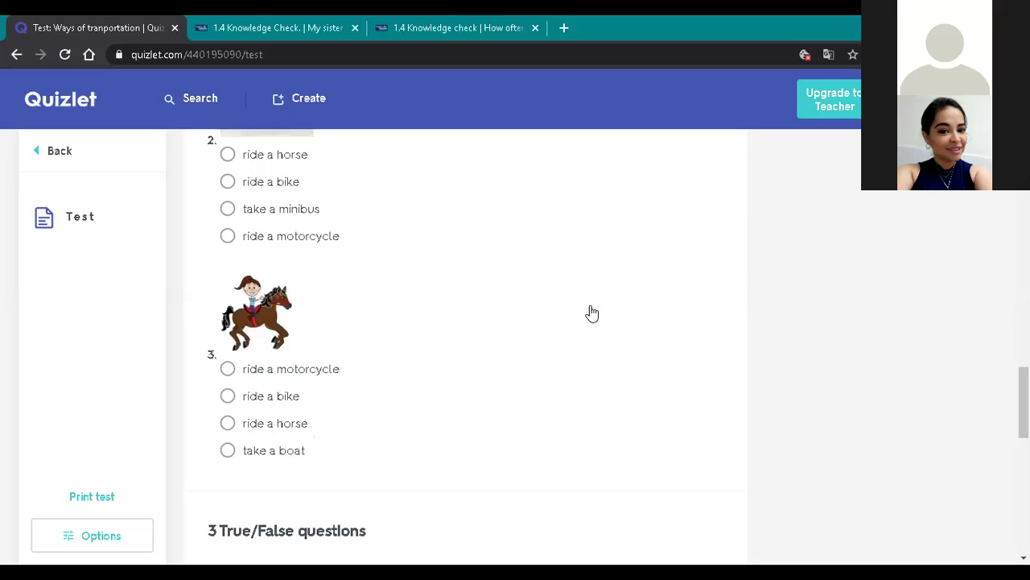
scroll(591, 313, up, 1)
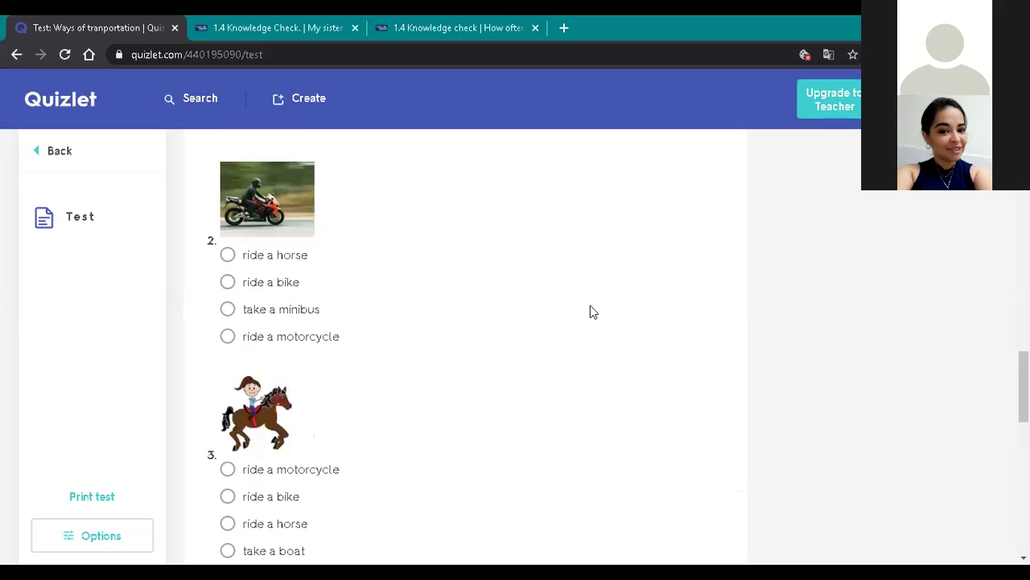
scroll(590, 312, down, 1)
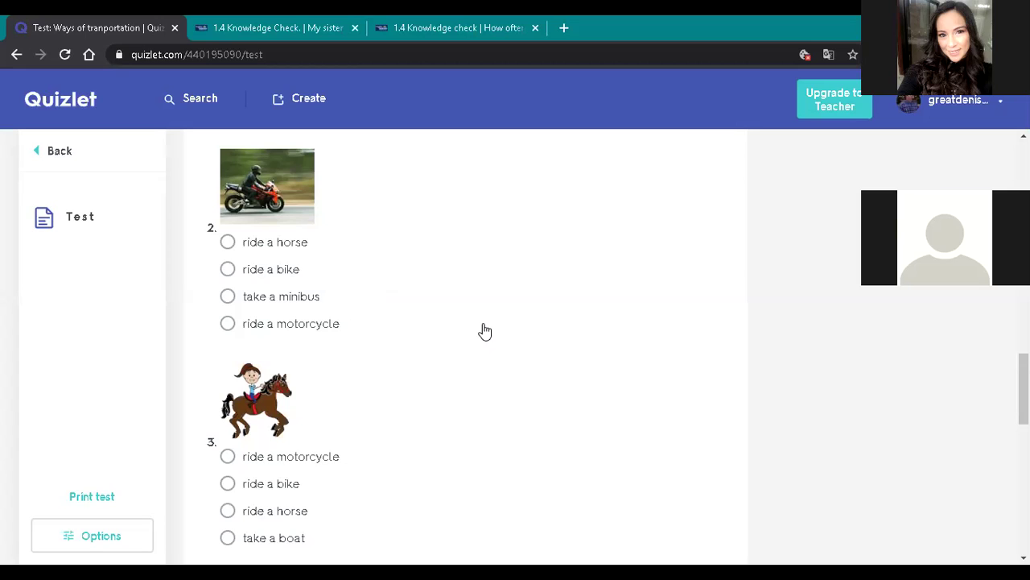
click(385, 313)
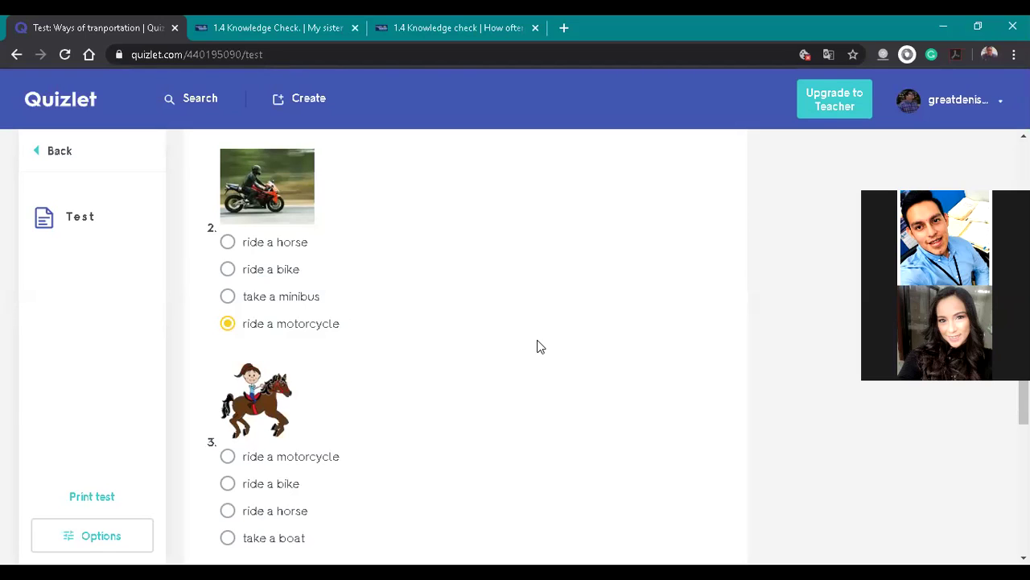
click(355, 520)
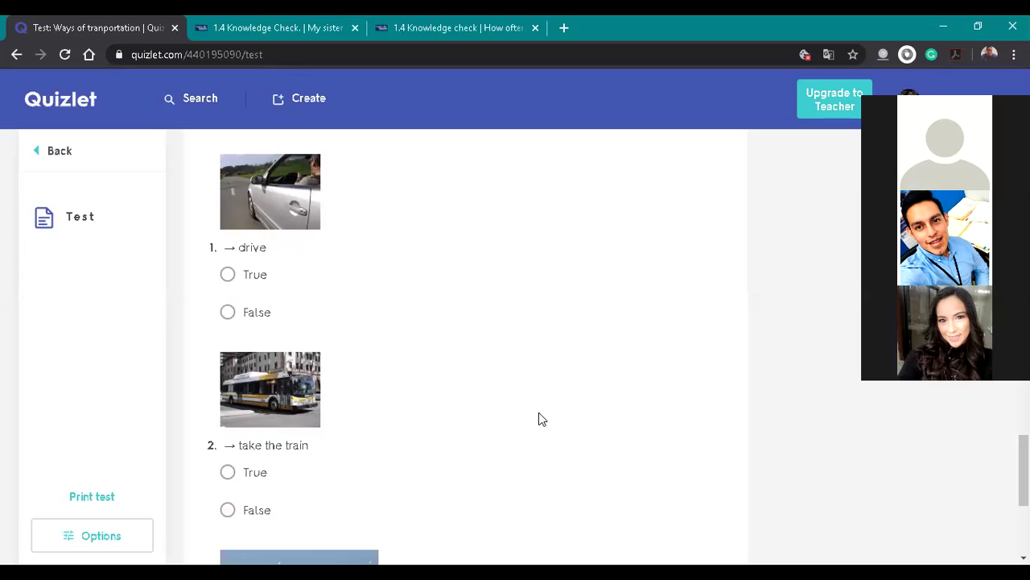
Mark the bus picture's "take the train" and the boat picture's "take a taxi" statements False, and submit the test for grading
scroll(539, 414, up, 1)
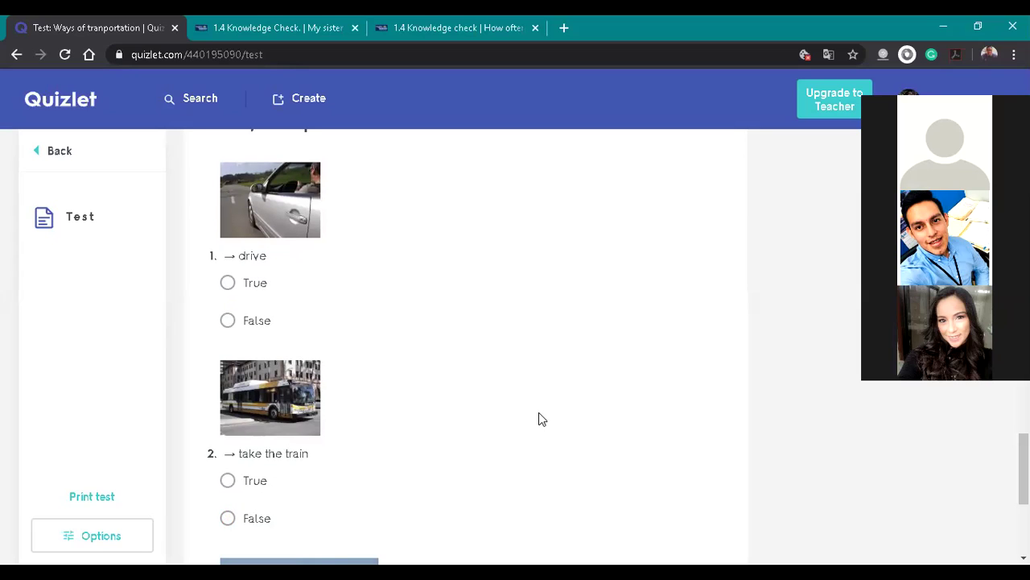
scroll(538, 419, down, 1)
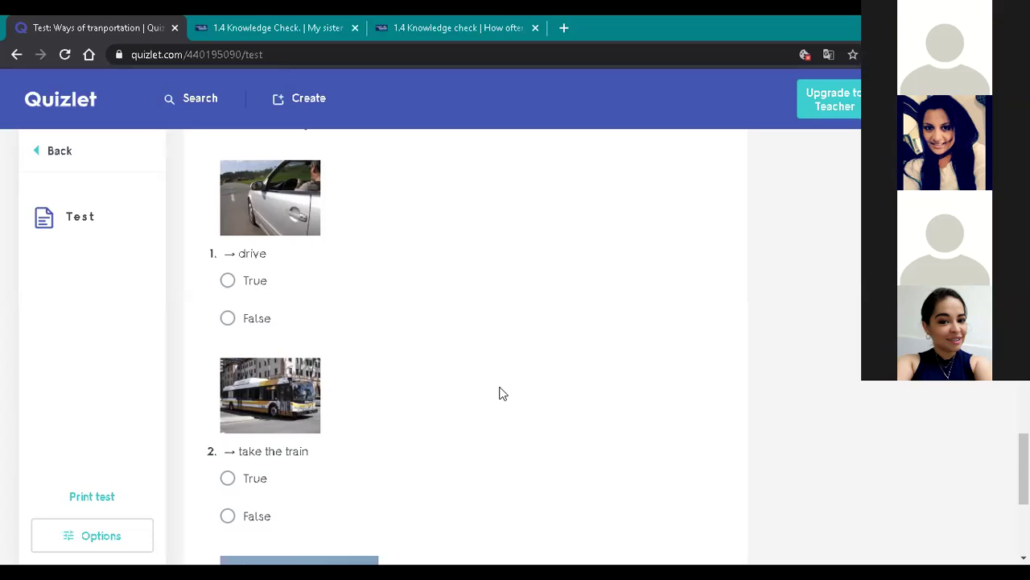
scroll(499, 392, down, 3)
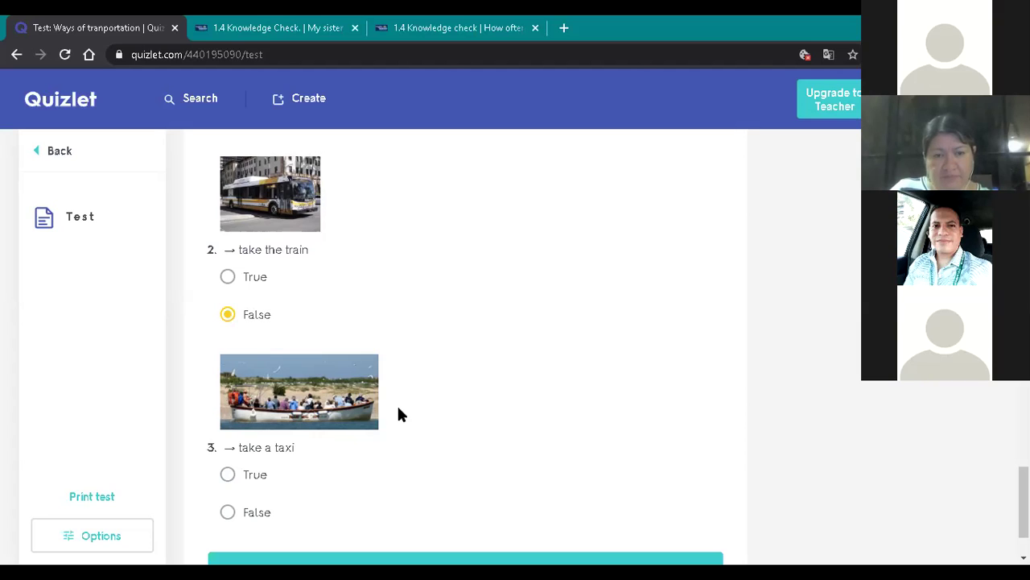
key(Down)
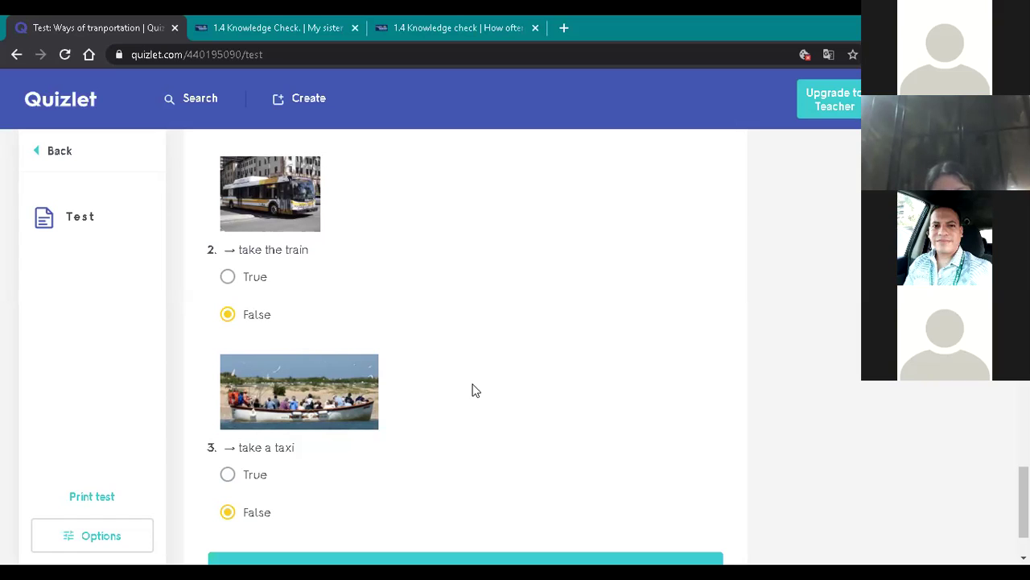
scroll(501, 509, down, 1)
click(500, 510)
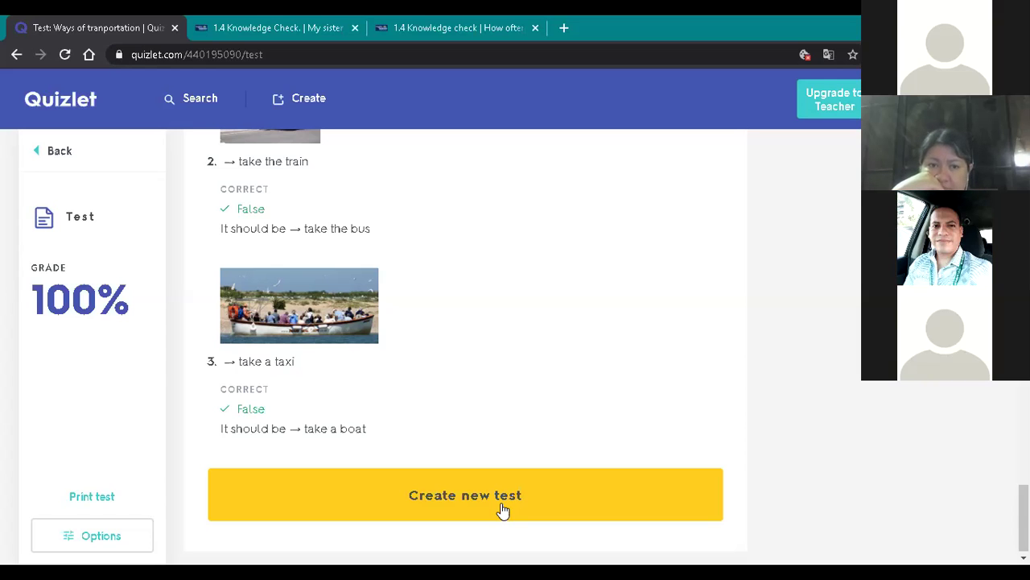
Leave the graded test and switch to the PowerPoint presentation at the Daily Routines slide
click(503, 509)
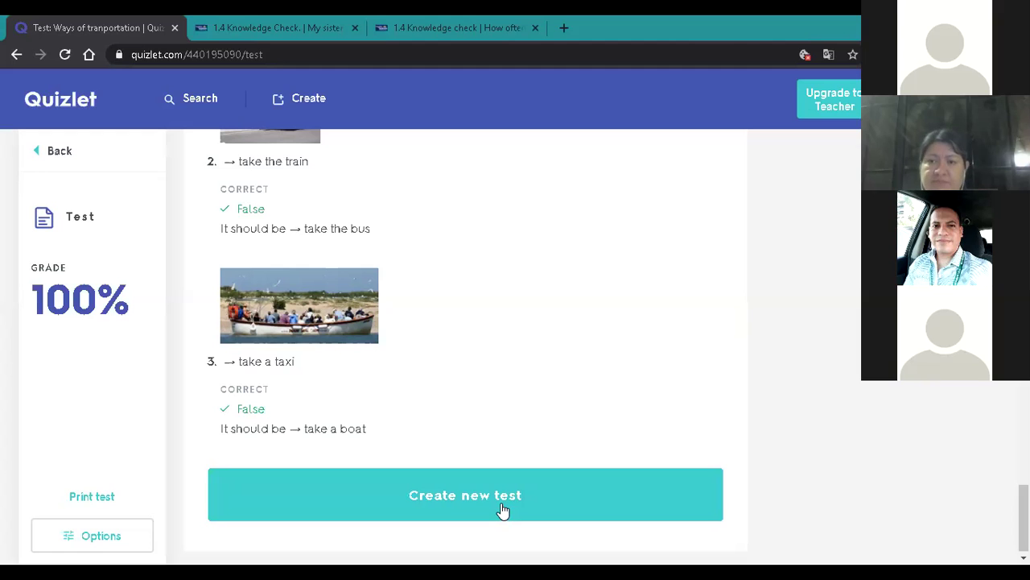
key(alt+Tab)
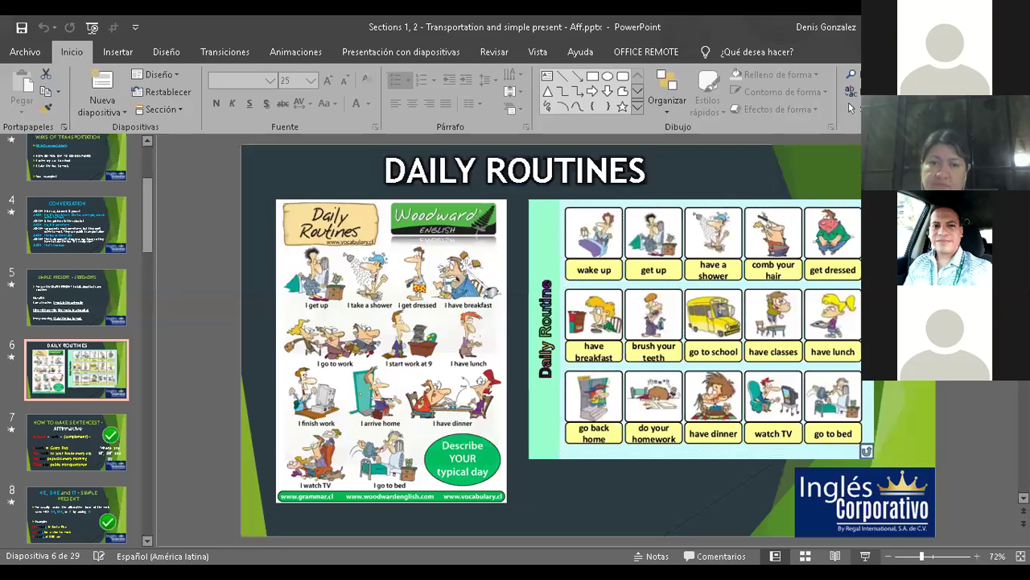